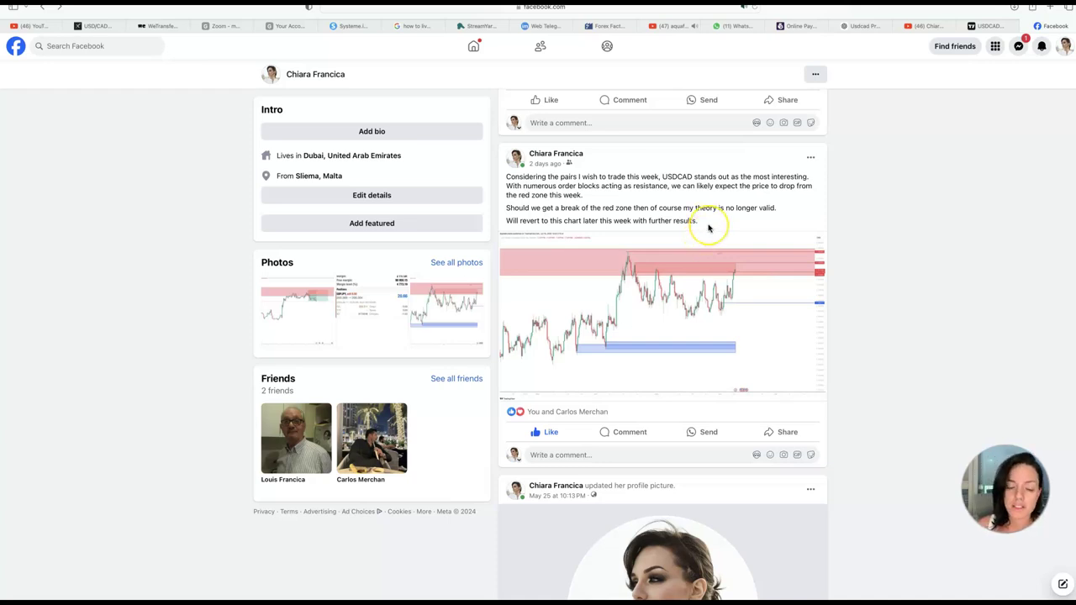
Step: Scroll the Facebook profile and open the USDCAD post's chart image in the photo viewer
{"action": "scroll", "coordinate": [708, 227], "scroll_direction": "down", "scroll_amount": 3}
{"action": "scroll", "coordinate": [707, 226], "scroll_direction": "up", "scroll_amount": 4}
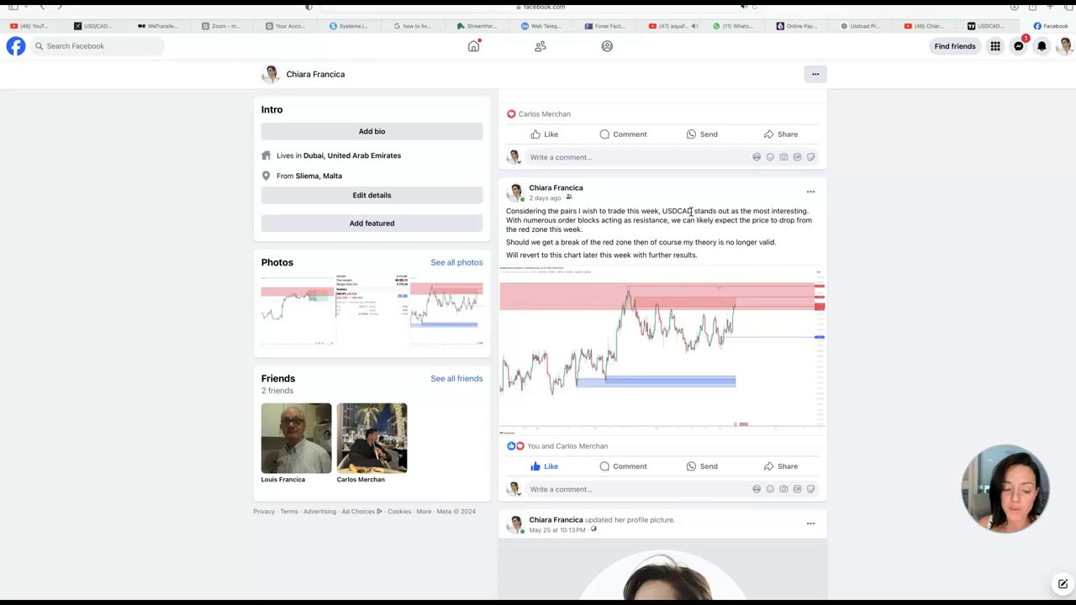
{"action": "scroll", "coordinate": [691, 213], "scroll_direction": "up", "scroll_amount": 15}
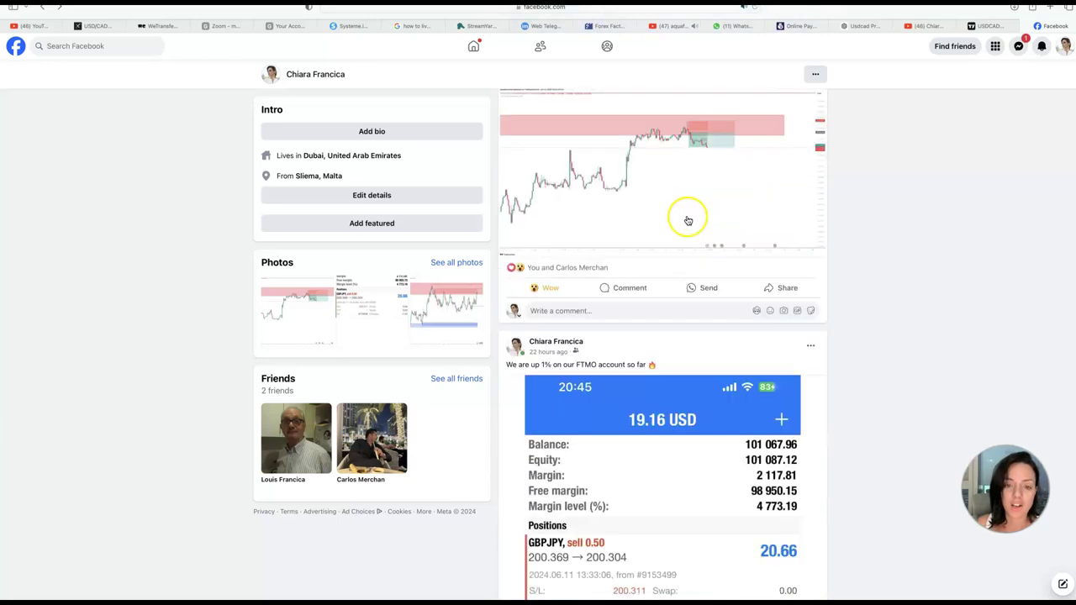
{"action": "scroll", "coordinate": [689, 221], "scroll_direction": "down", "scroll_amount": 12}
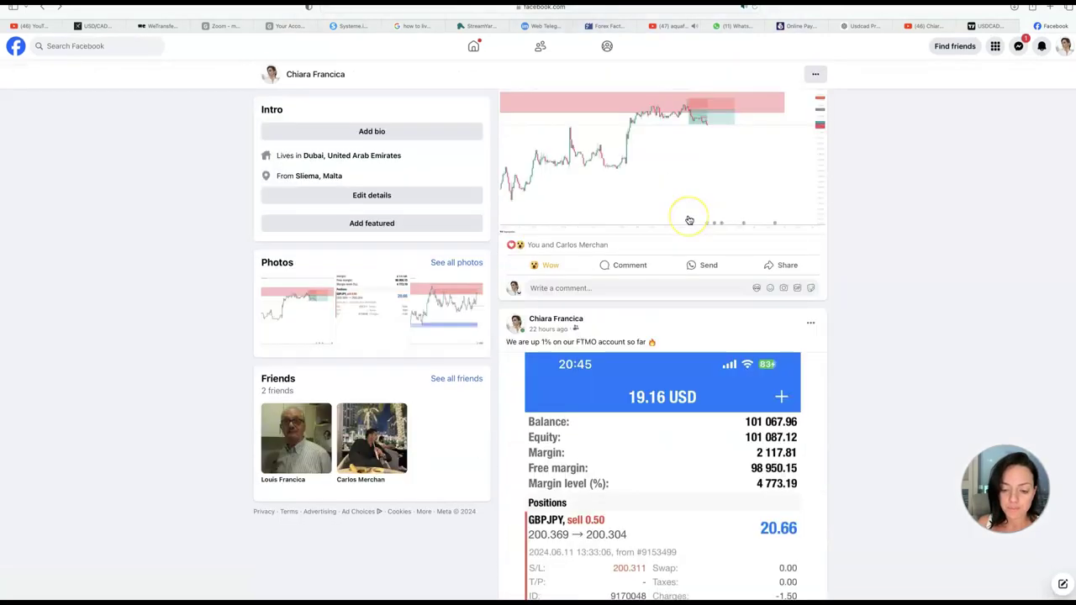
{"action": "scroll", "coordinate": [689, 220], "scroll_direction": "down", "scroll_amount": 3}
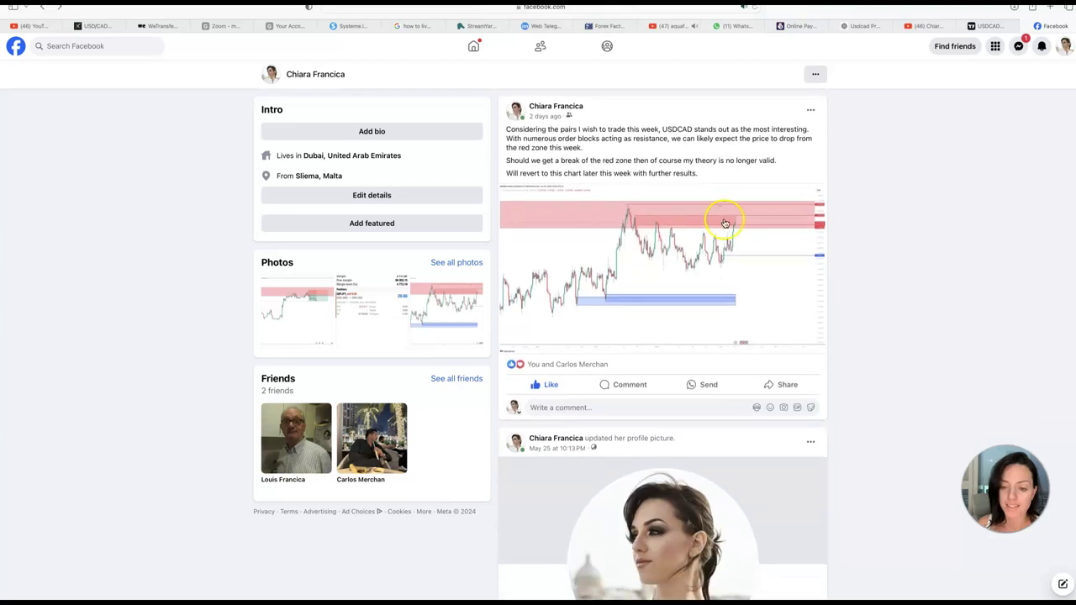
{"action": "left_click", "coordinate": [744, 226]}
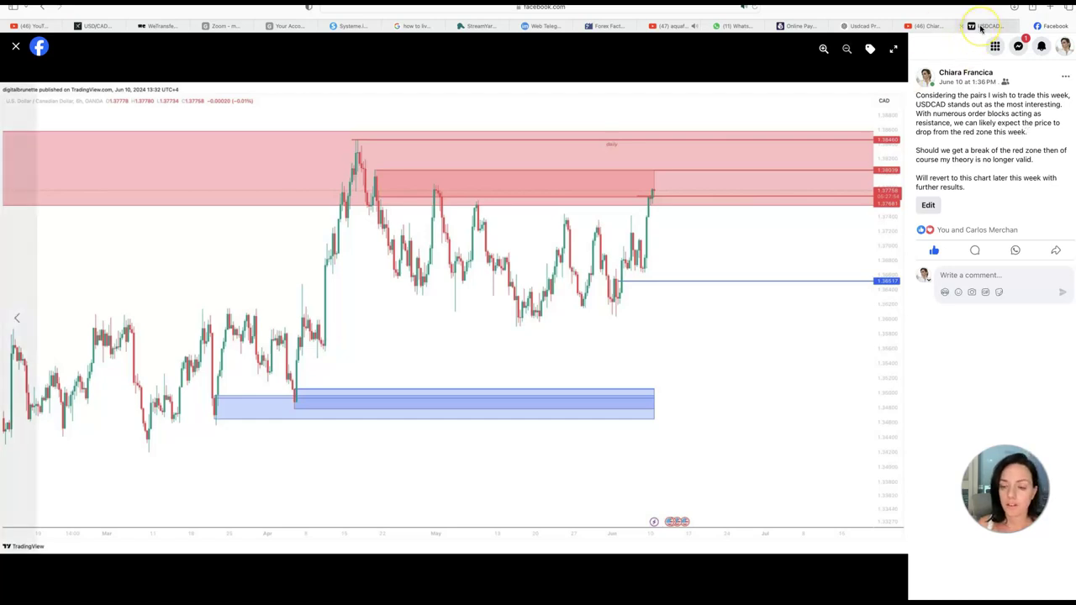
{"action": "mouse_move", "coordinate": [980, 28]}
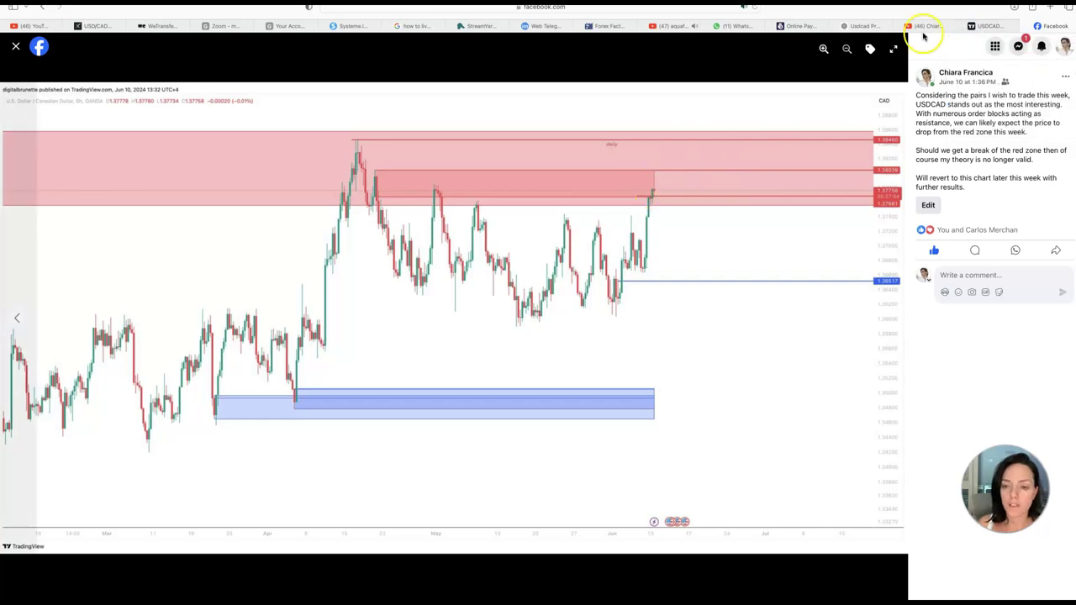
Step: On the live USDCAD chart, check the short position's figures and nudge its entry slightly
{"action": "left_click", "coordinate": [980, 26]}
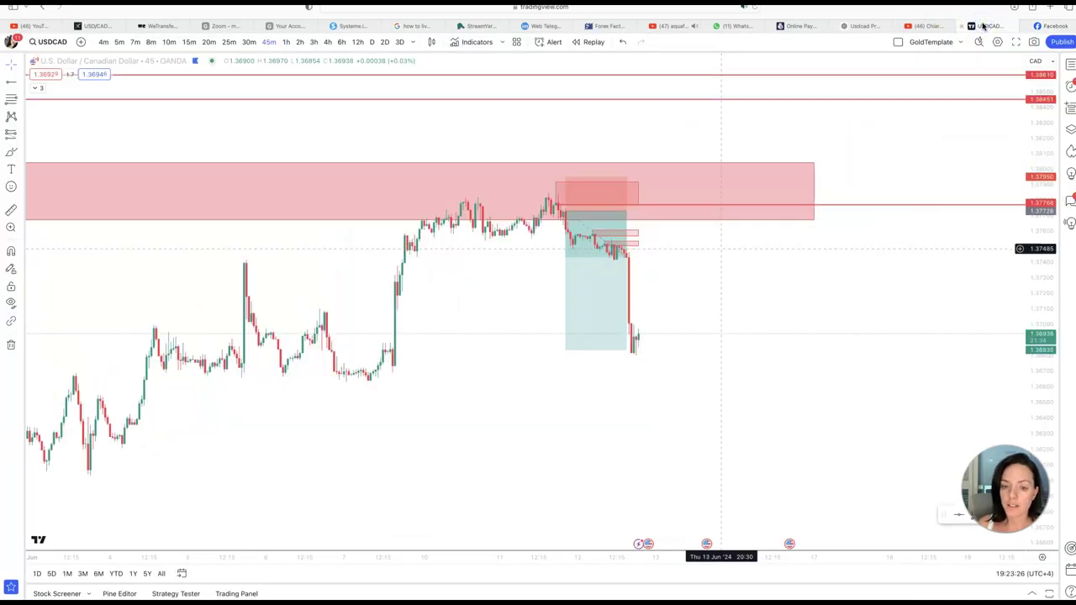
{"action": "left_click", "coordinate": [575, 217]}
{"action": "left_click", "coordinate": [500, 284]}
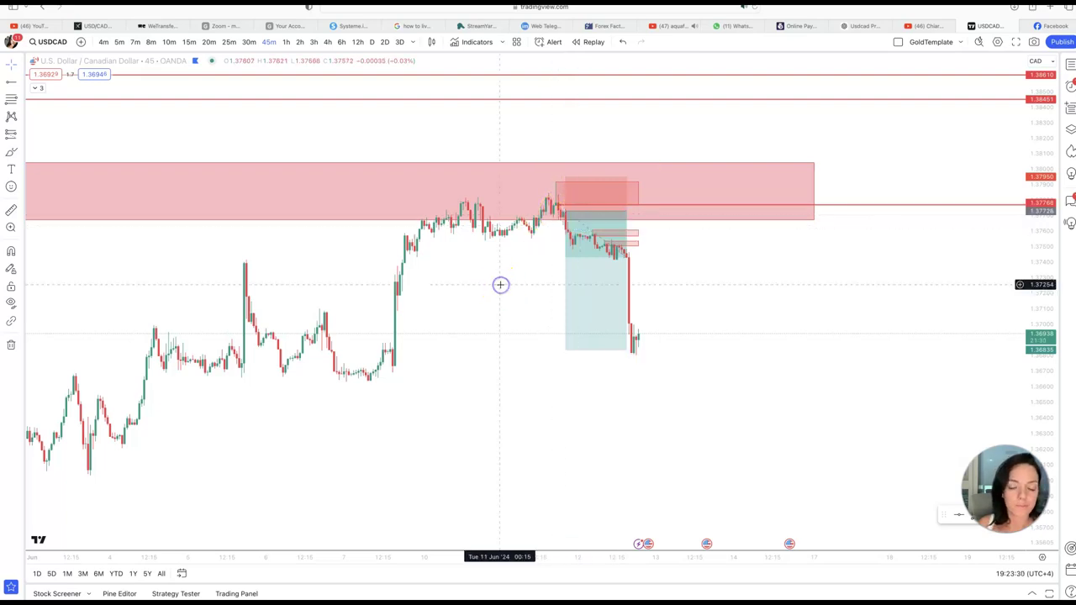
{"action": "left_click", "coordinate": [561, 209]}
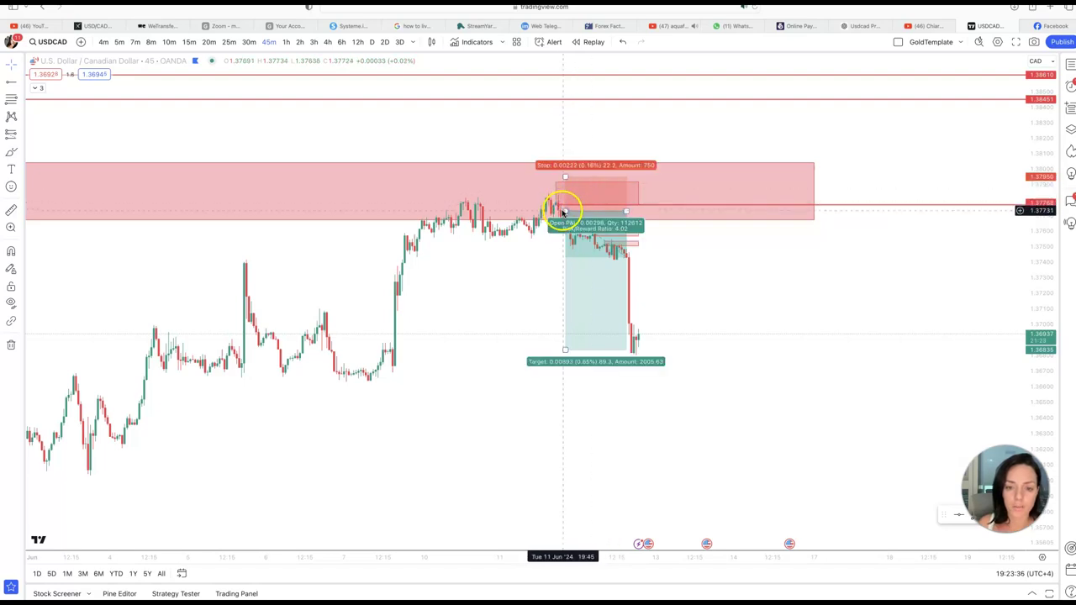
{"action": "left_click_drag", "start_coordinate": [563, 211], "coordinate": [562, 213]}
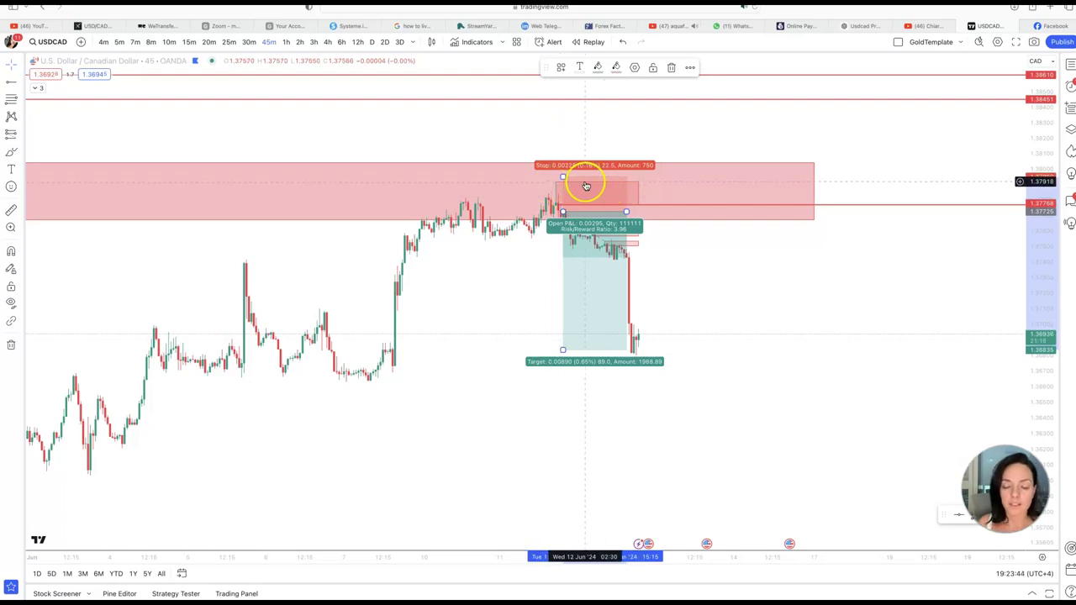
Step: Extend the short position's target lower to a 4.05 reward-to-risk ratio, 91.2 pips
{"action": "left_click", "coordinate": [643, 321]}
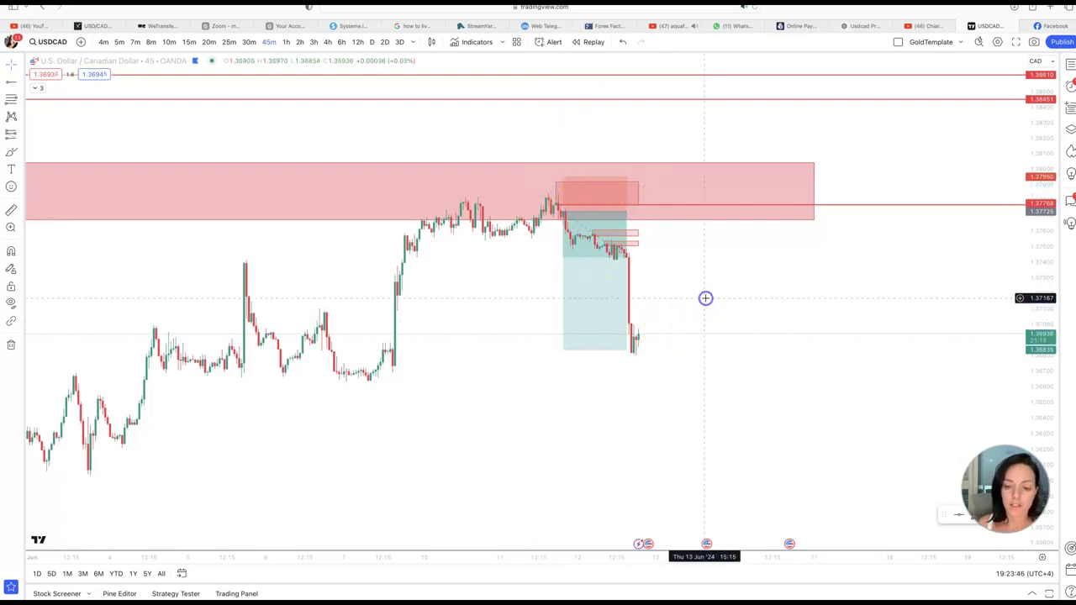
{"action": "left_click", "coordinate": [557, 291]}
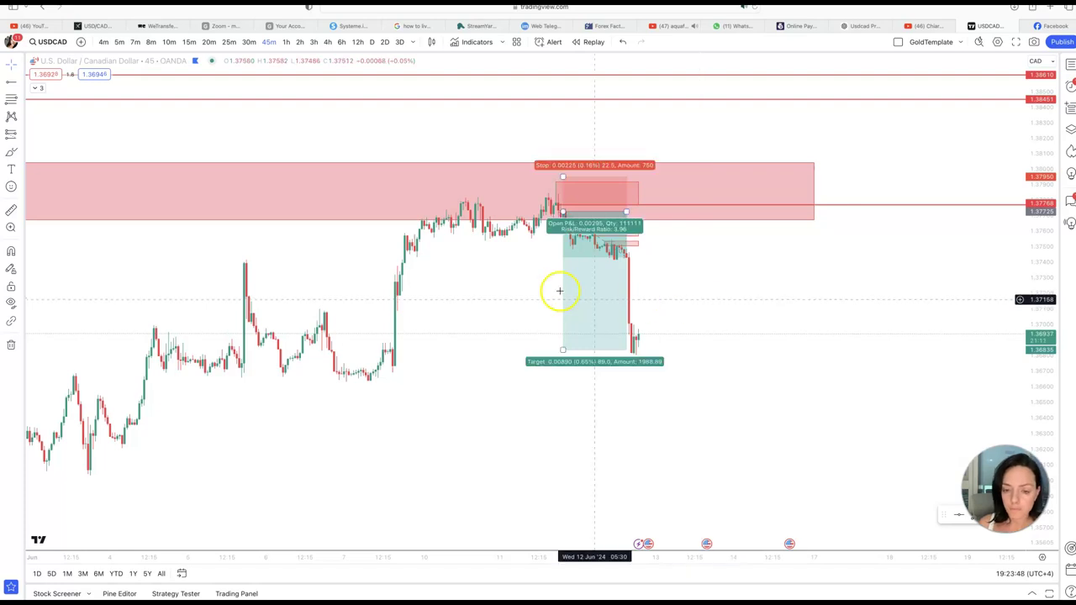
{"action": "left_click", "coordinate": [684, 282]}
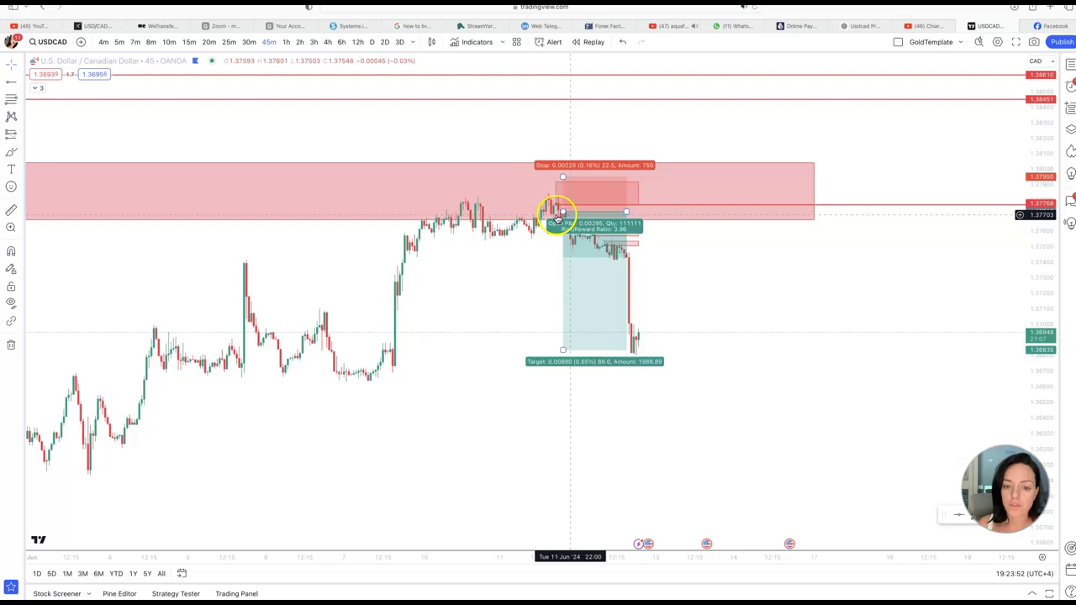
{"action": "left_click", "coordinate": [602, 327]}
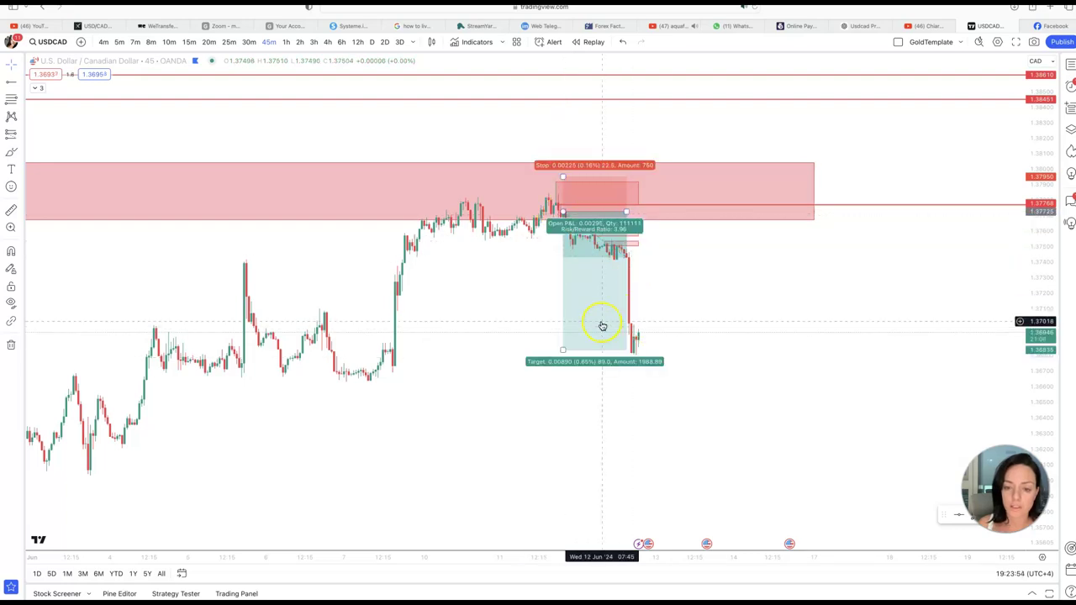
{"action": "left_click_drag", "start_coordinate": [563, 350], "coordinate": [564, 342]}
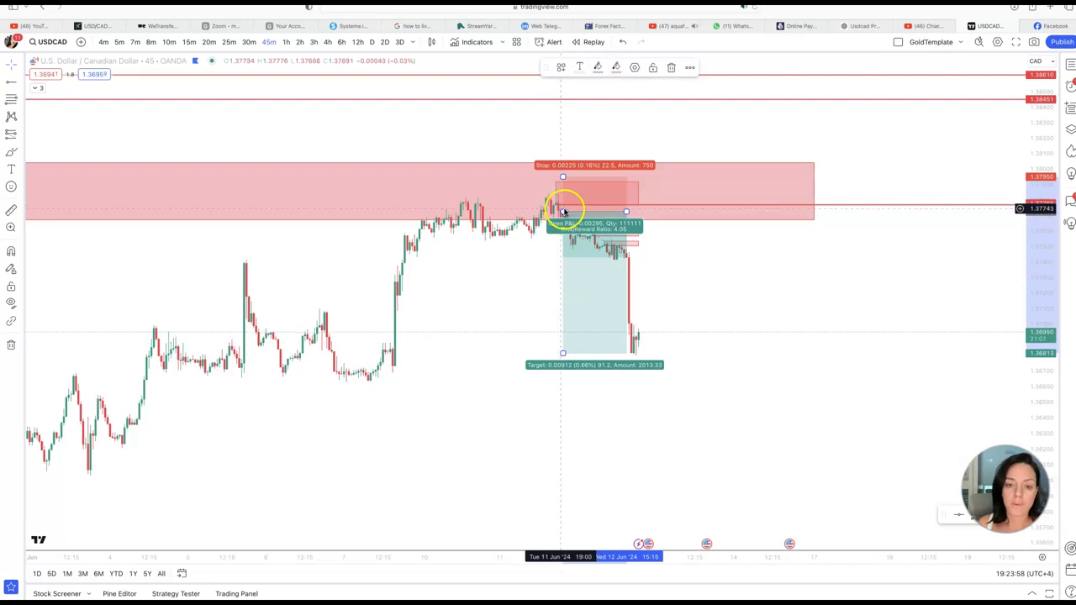
{"action": "left_click", "coordinate": [695, 246]}
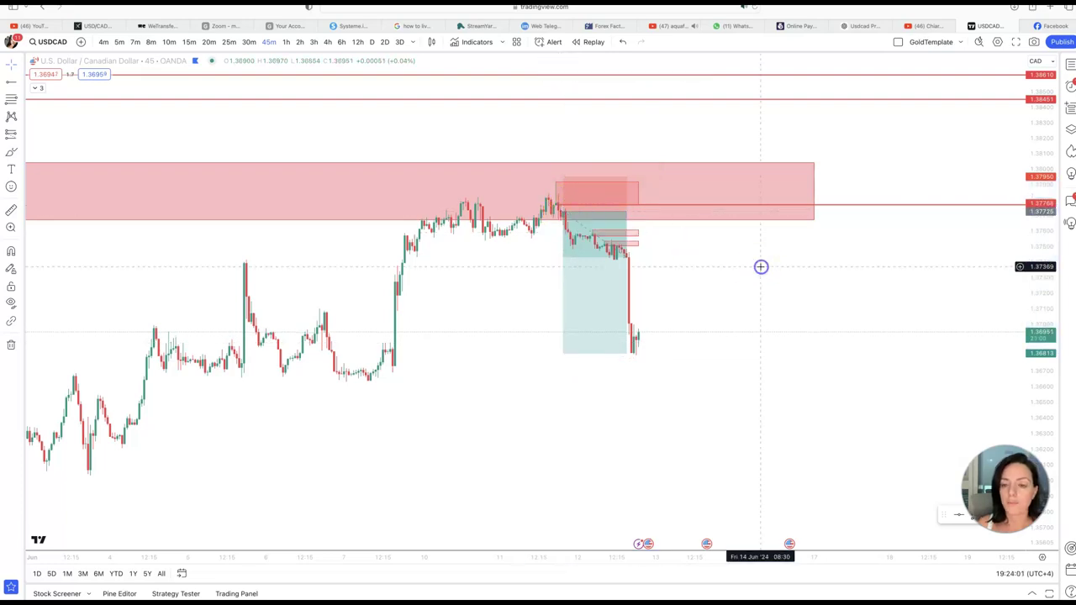
Step: Close the full-screen chart and scroll through the new 'USDCAD will drop… a nice 1:4' post
{"action": "left_click", "coordinate": [1043, 28]}
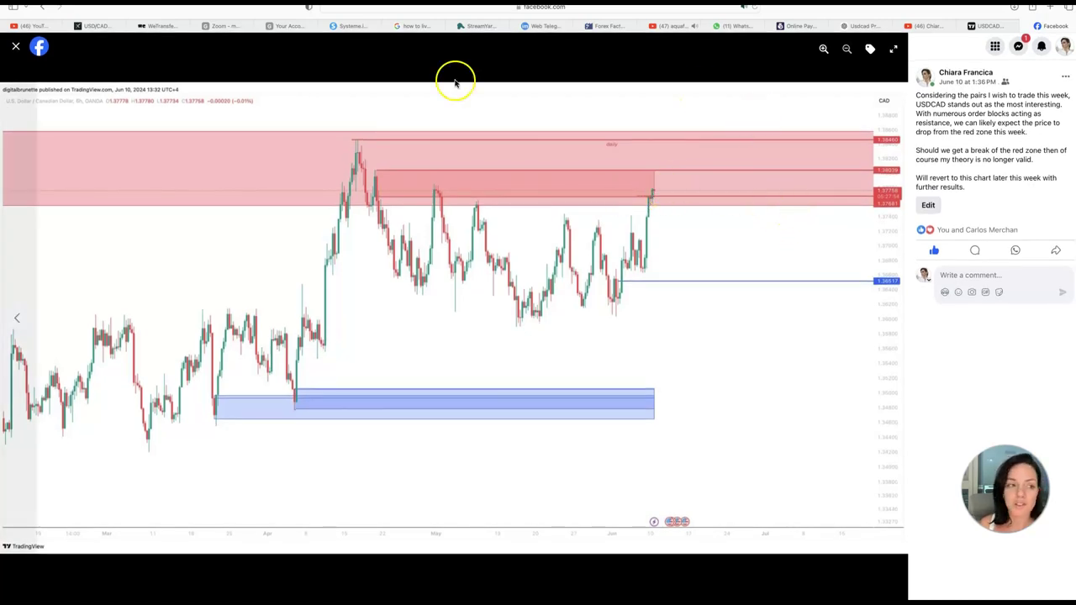
{"action": "left_click", "coordinate": [16, 46]}
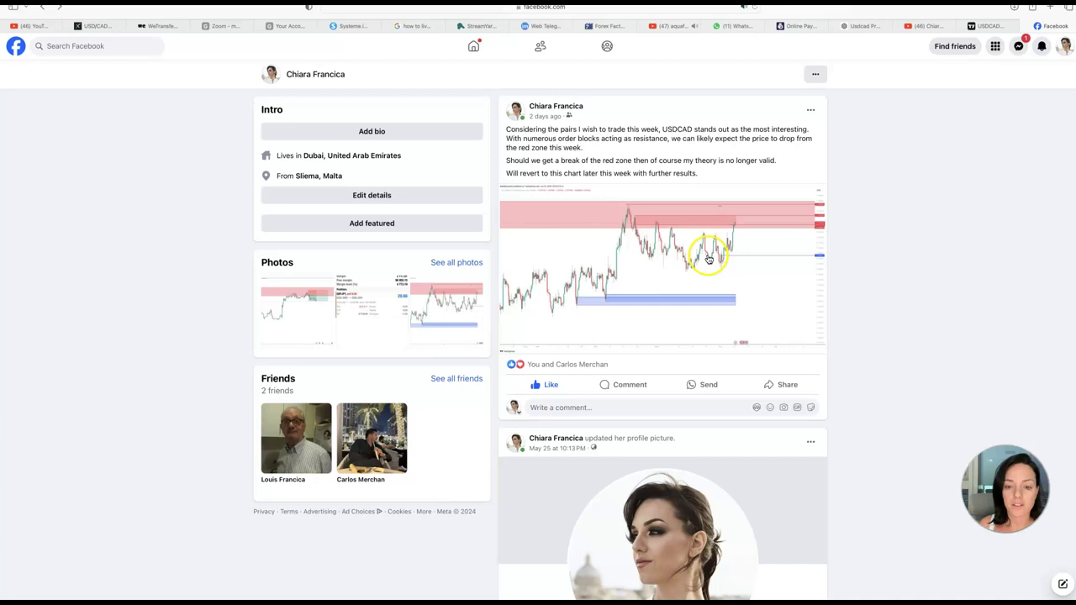
{"action": "scroll", "coordinate": [708, 256], "scroll_direction": "up", "scroll_amount": 15}
{"action": "scroll", "coordinate": [709, 256], "scroll_direction": "up", "scroll_amount": 5}
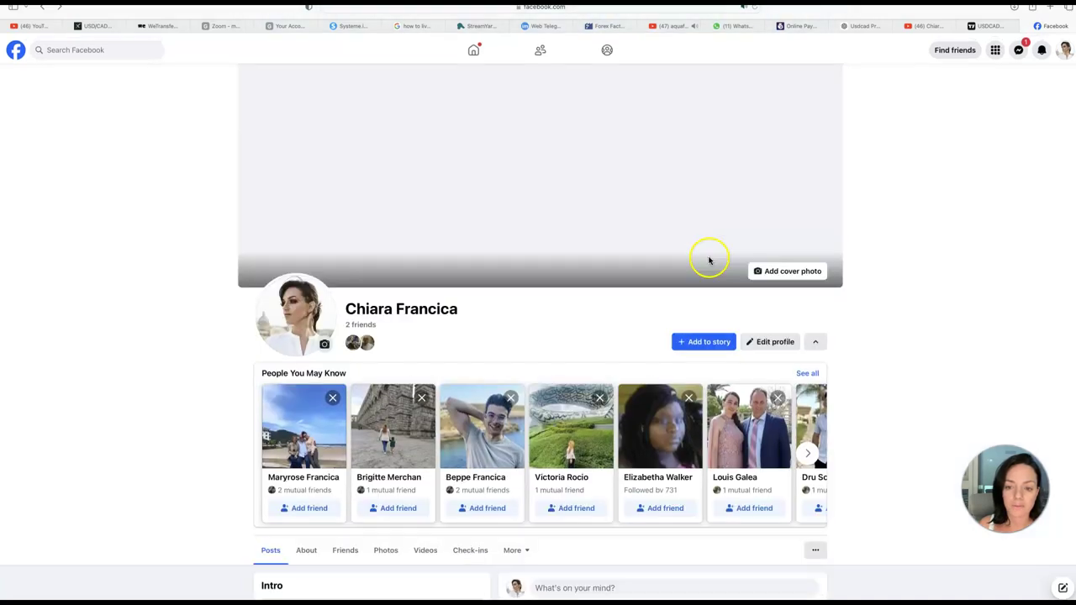
{"action": "scroll", "coordinate": [708, 260], "scroll_direction": "down", "scroll_amount": 6}
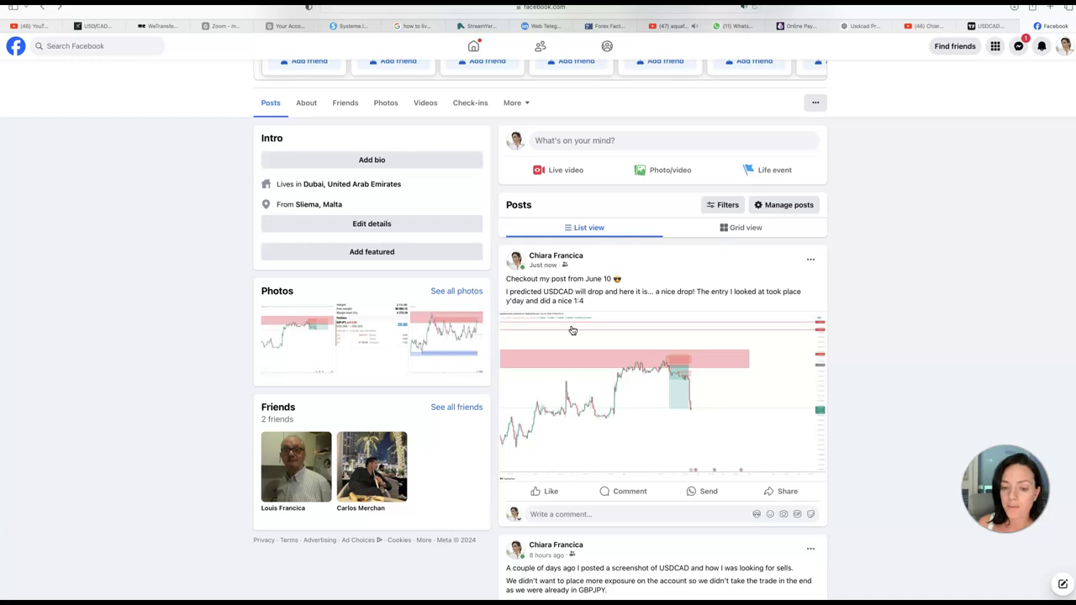
{"action": "scroll", "coordinate": [573, 331], "scroll_direction": "down", "scroll_amount": 3}
{"action": "scroll", "coordinate": [572, 330], "scroll_direction": "up", "scroll_amount": 1}
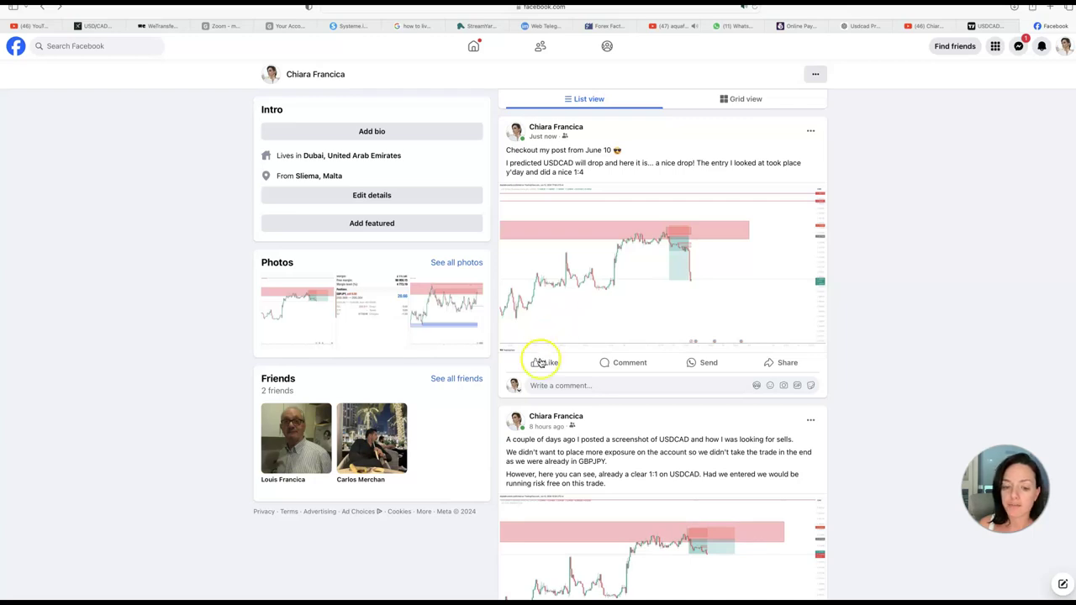
{"action": "mouse_move", "coordinate": [548, 362]}
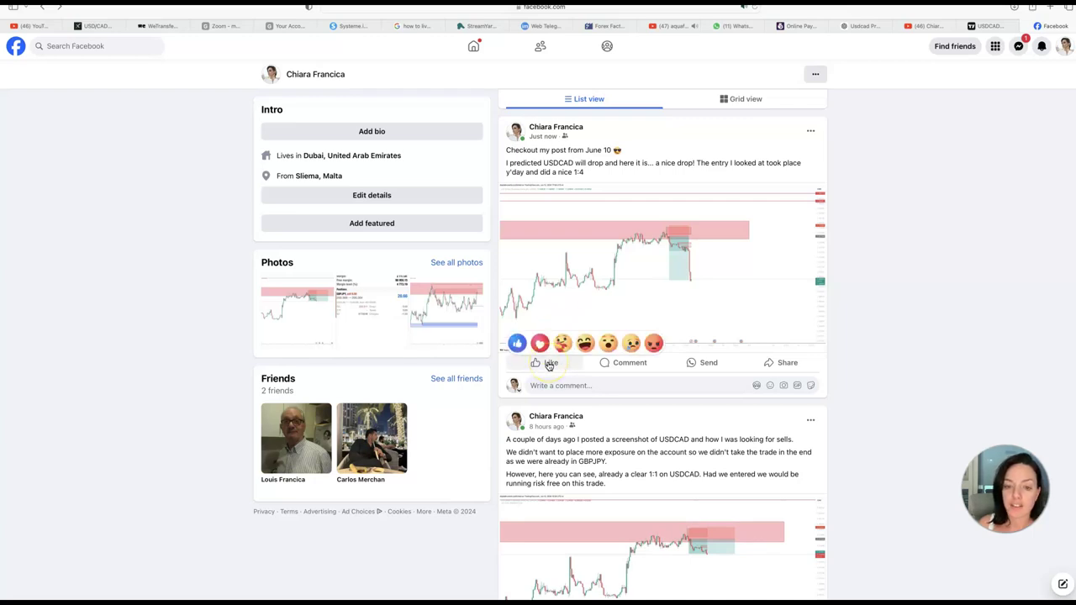
{"action": "left_click", "coordinate": [917, 228]}
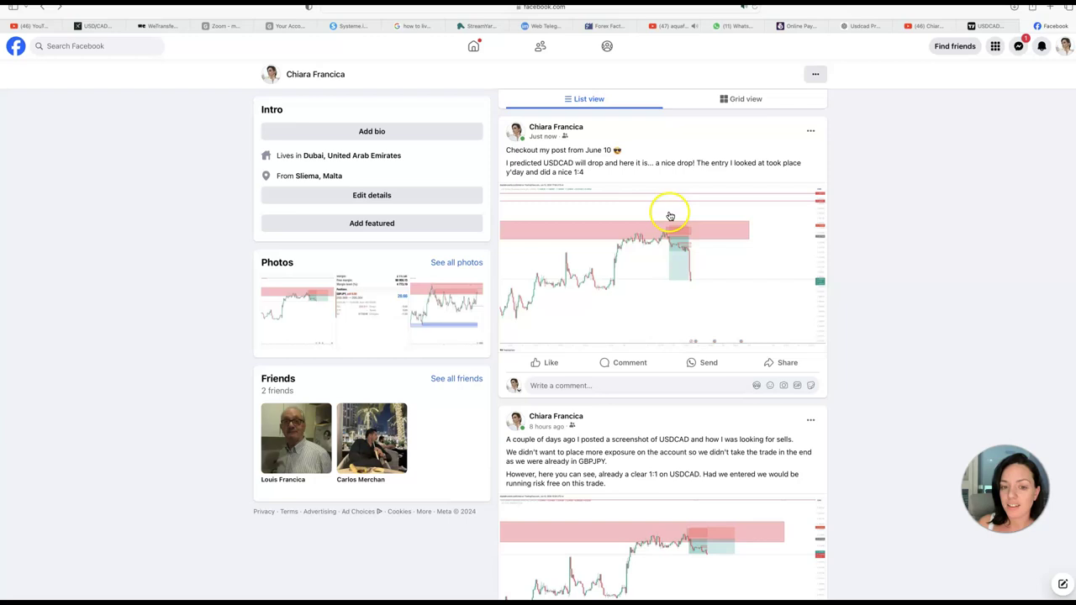
{"action": "scroll", "coordinate": [600, 249], "scroll_direction": "up", "scroll_amount": 3}
{"action": "scroll", "coordinate": [601, 251], "scroll_direction": "up", "scroll_amount": 5}
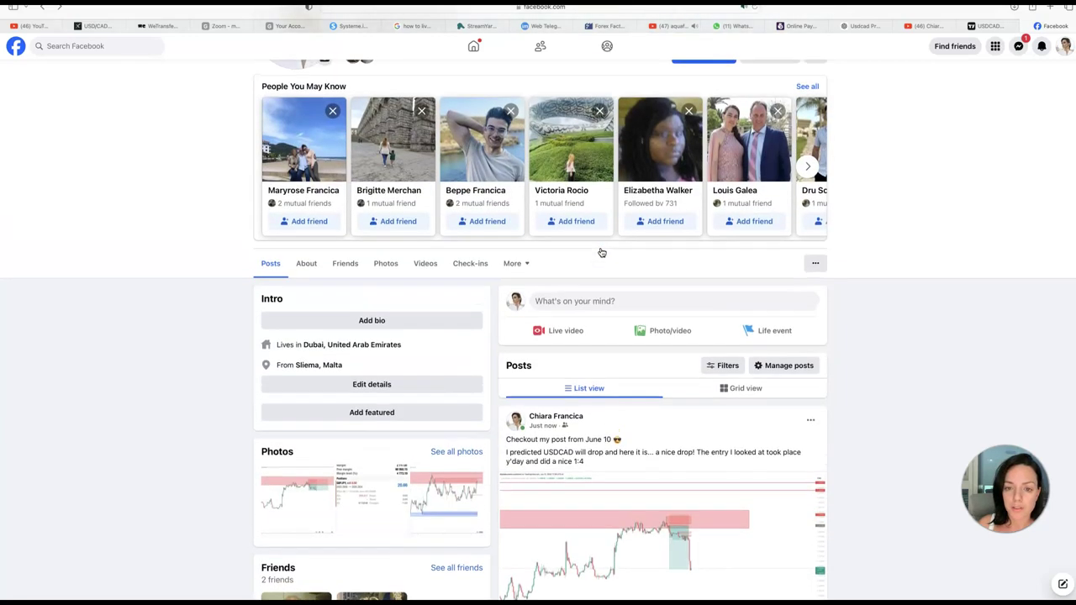
{"action": "scroll", "coordinate": [603, 251], "scroll_direction": "down", "scroll_amount": 4}
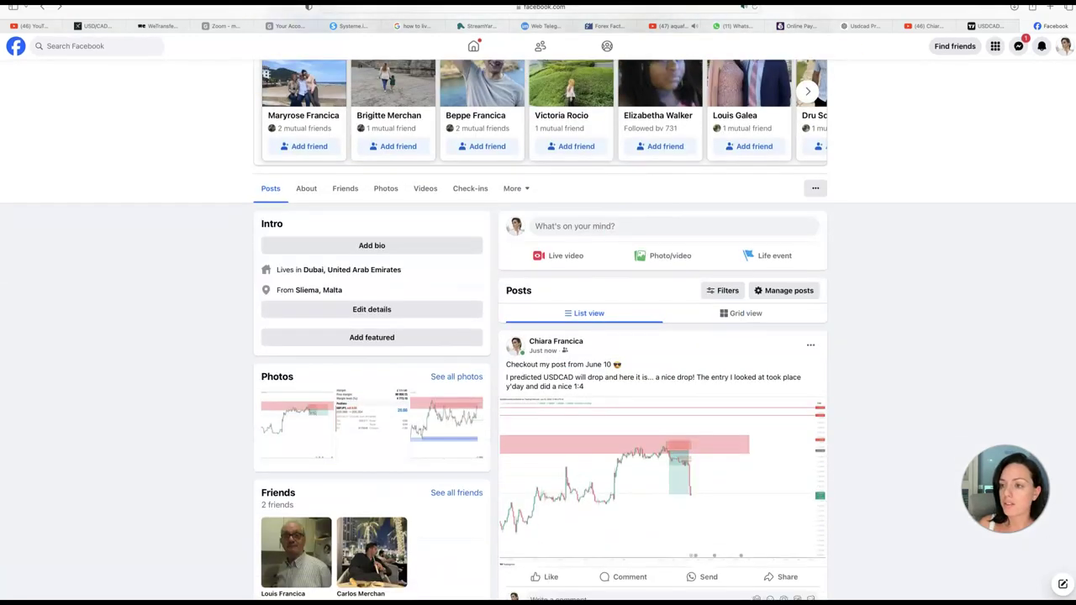
Step: Switch the chart to GBPUSD from the watchlist and compress the price scale to see more range
{"action": "left_click", "coordinate": [983, 26]}
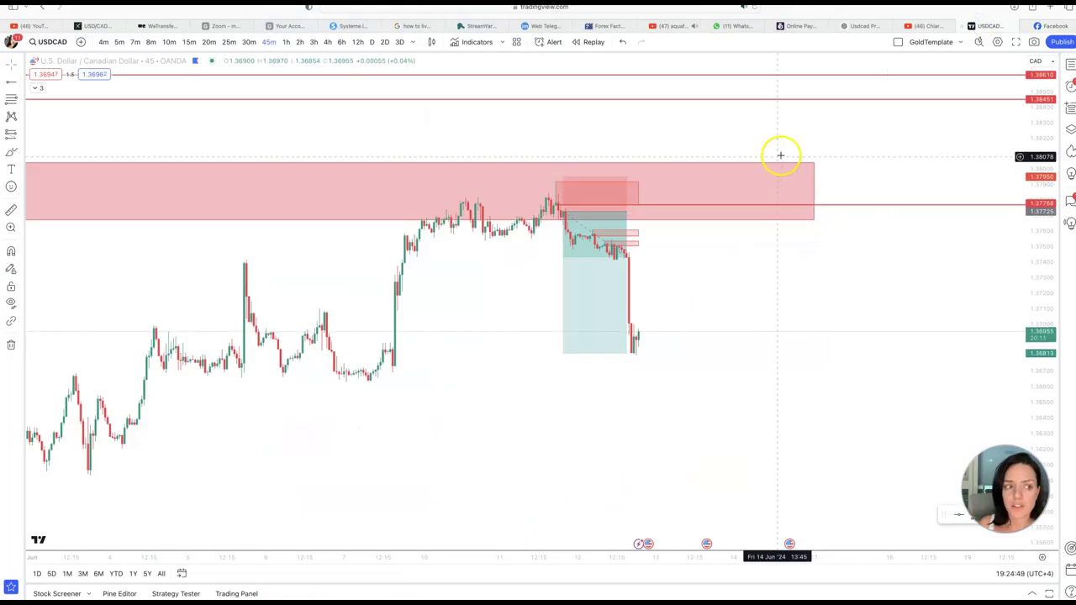
{"action": "left_click", "coordinate": [1069, 67]}
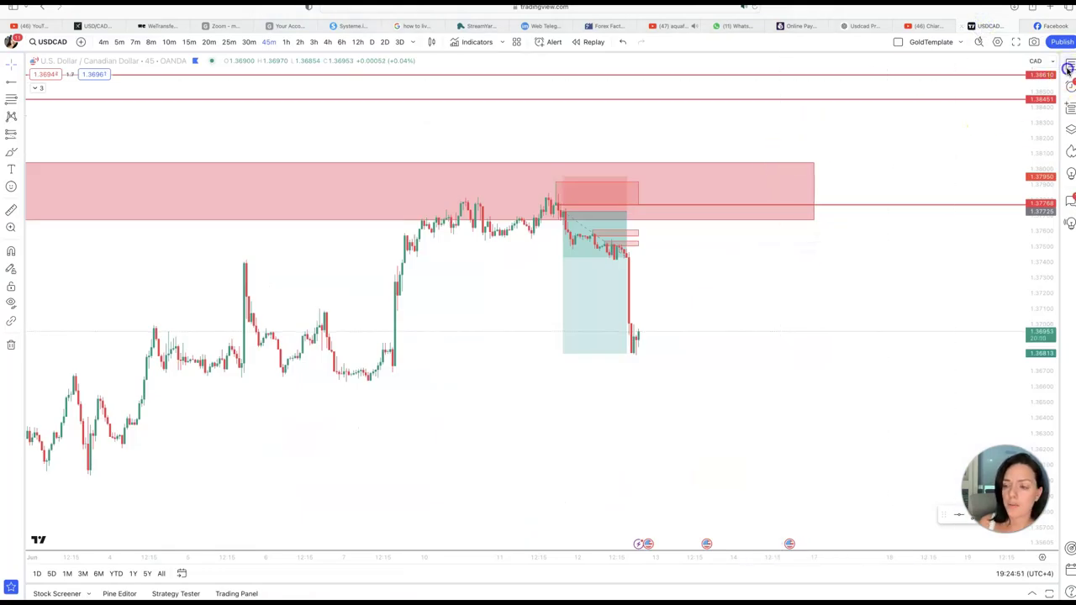
{"action": "left_click", "coordinate": [959, 144]}
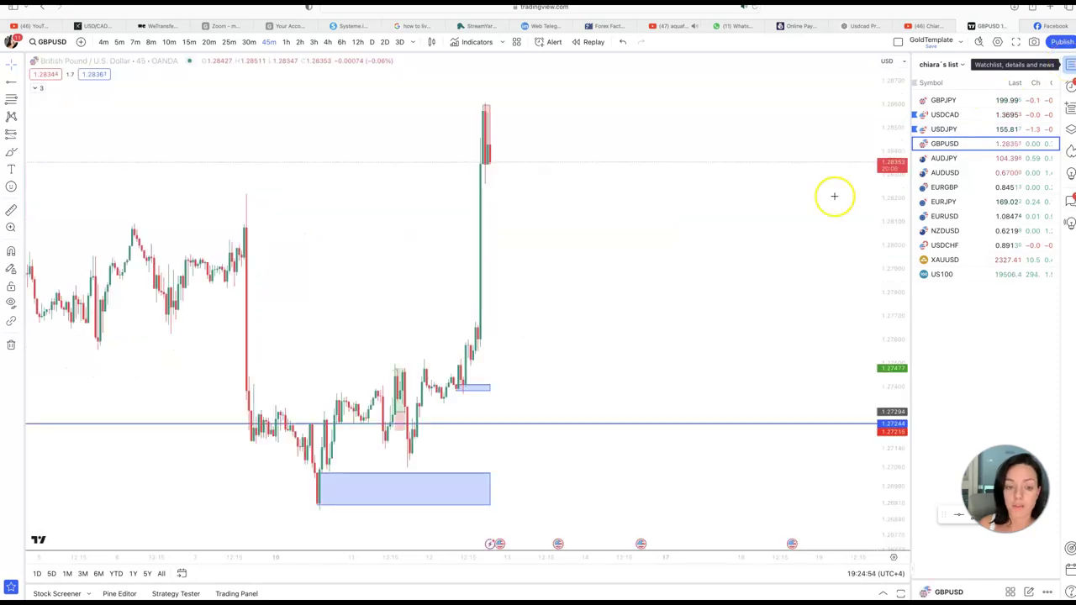
{"action": "scroll", "coordinate": [802, 209], "scroll_direction": "left", "scroll_amount": 5}
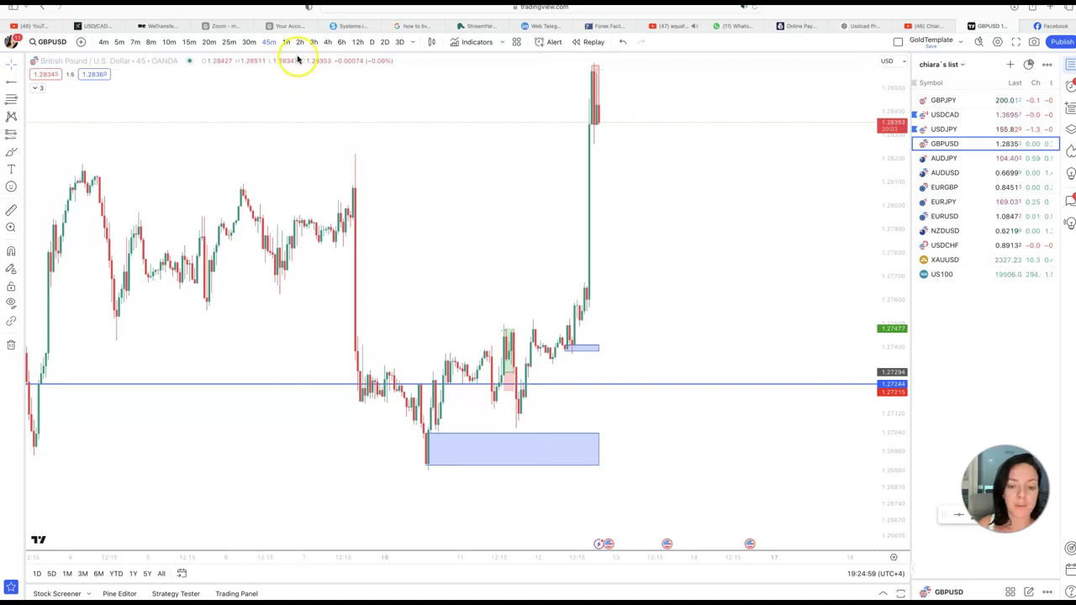
{"action": "left_click", "coordinate": [497, 407]}
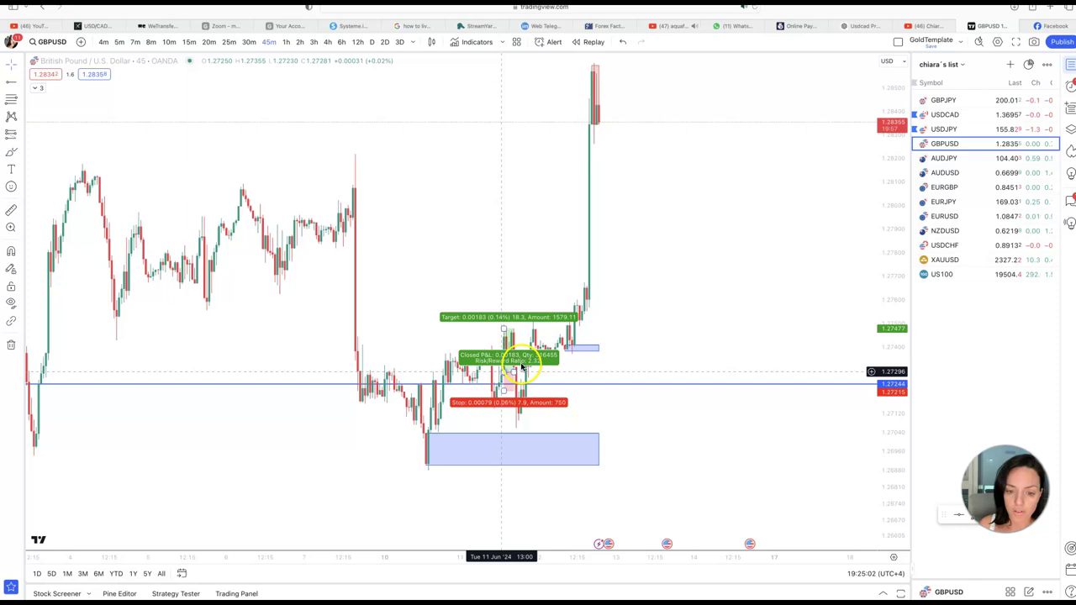
{"action": "left_click_drag", "start_coordinate": [893, 221], "coordinate": [869, 389]}
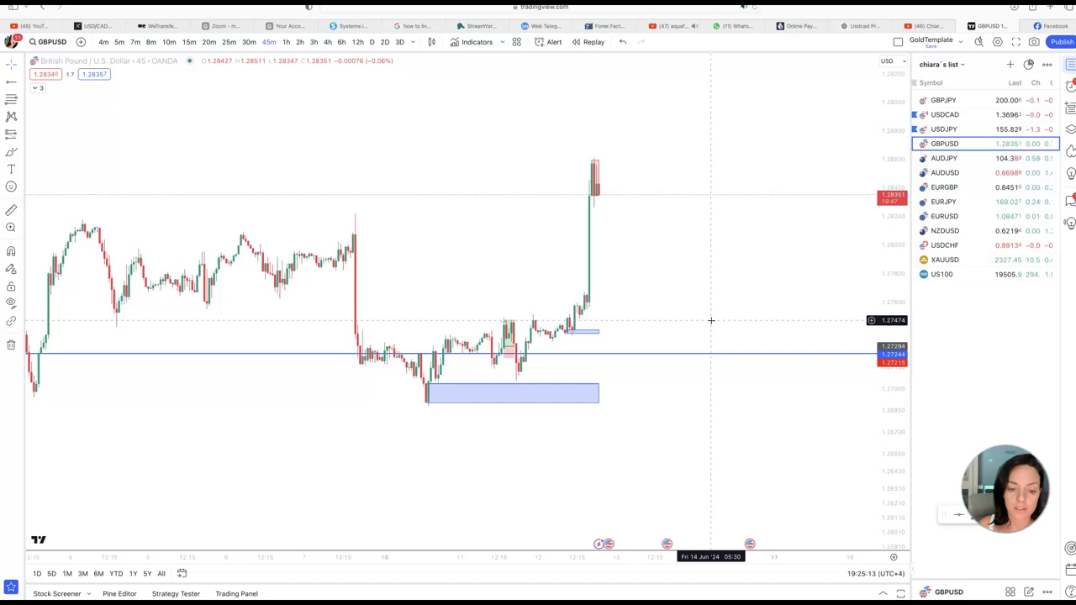
Step: Remove the old horizontal lines and set the GBPUSD chart to the 1-hour timeframe
{"action": "left_click", "coordinate": [11, 345]}
{"action": "left_click", "coordinate": [75, 347]}
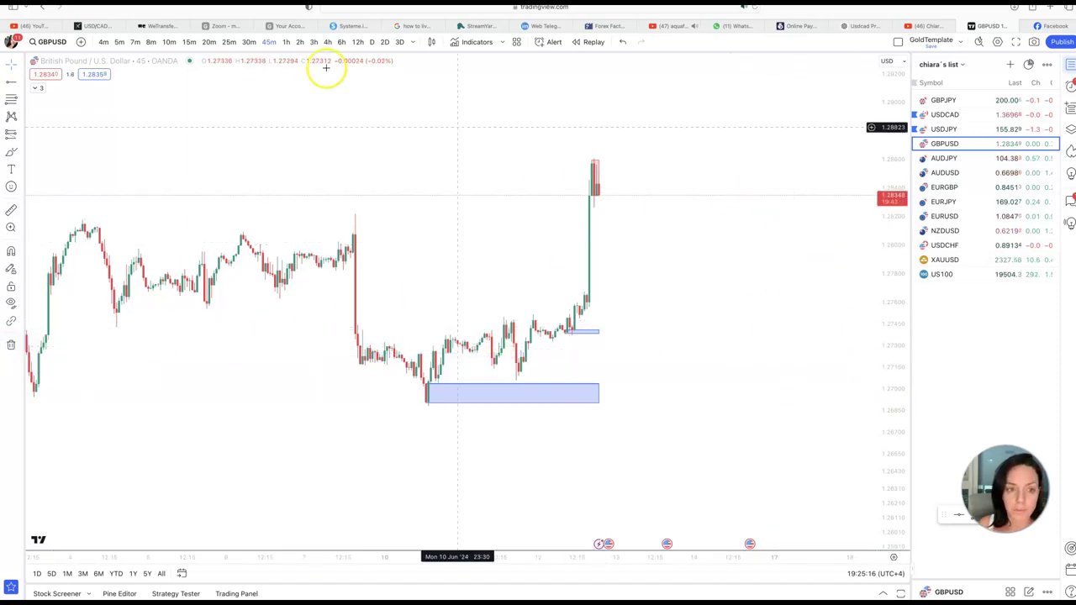
{"action": "left_click", "coordinate": [286, 42]}
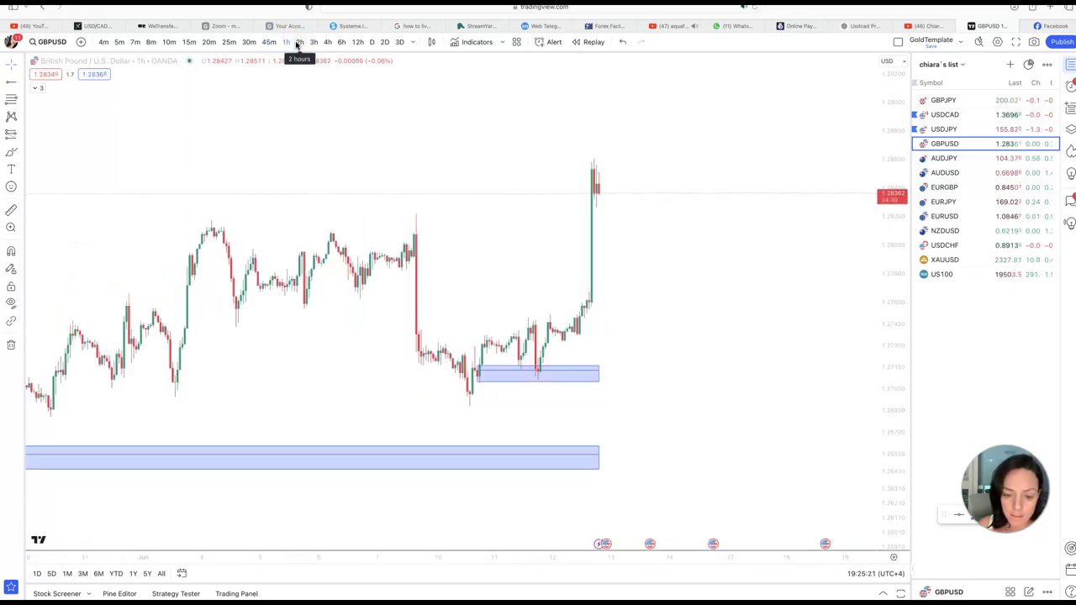
Step: Place a blue horizontal ray at the blue zone's 1.27128 level
{"action": "left_click", "coordinate": [518, 370]}
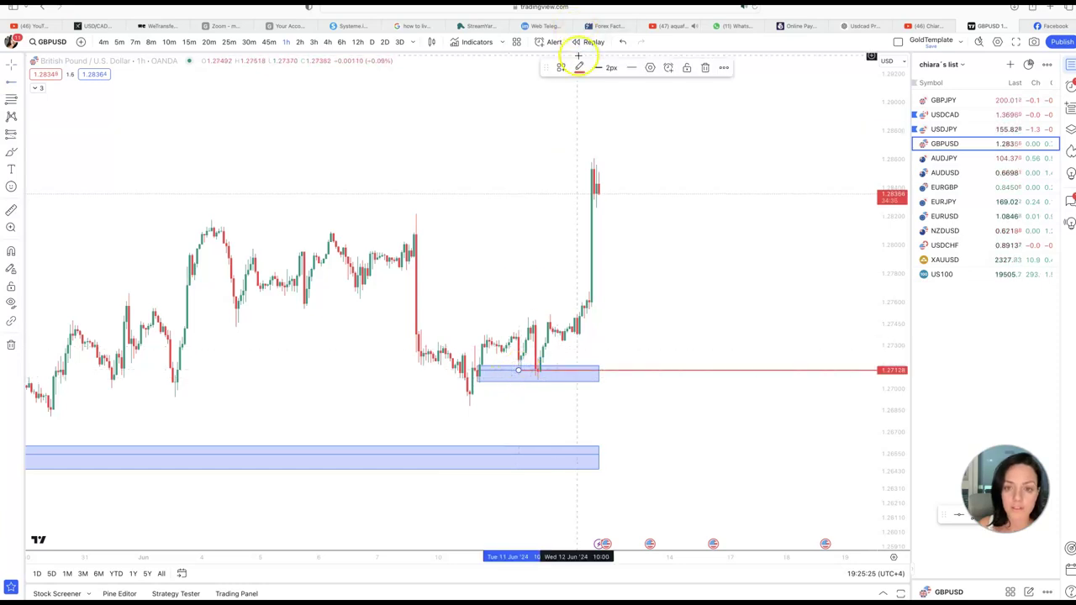
{"action": "left_click", "coordinate": [580, 67]}
{"action": "left_click", "coordinate": [647, 100]}
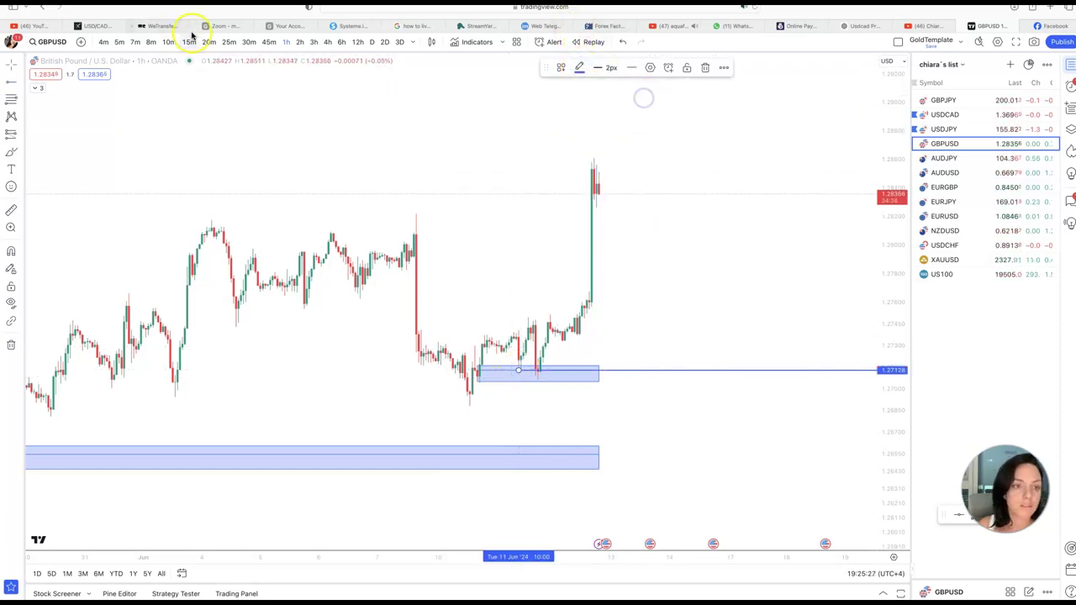
Step: Review GBPUSD on 30m, 25m, 20m, 15m and daily, ending on the 6-hour timeframe
{"action": "left_click", "coordinate": [248, 42]}
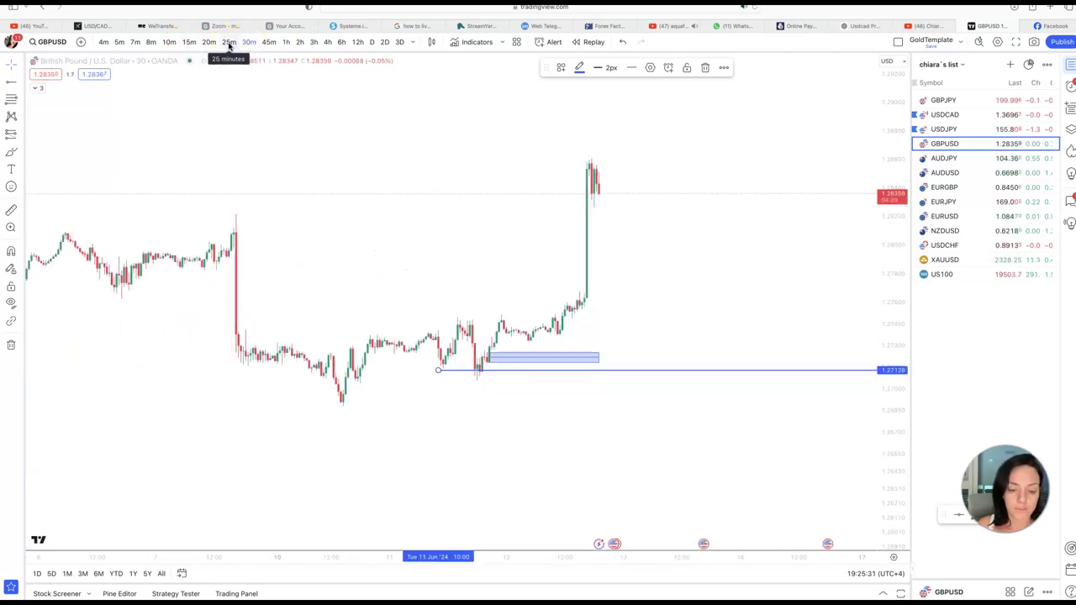
{"action": "left_click", "coordinate": [229, 43]}
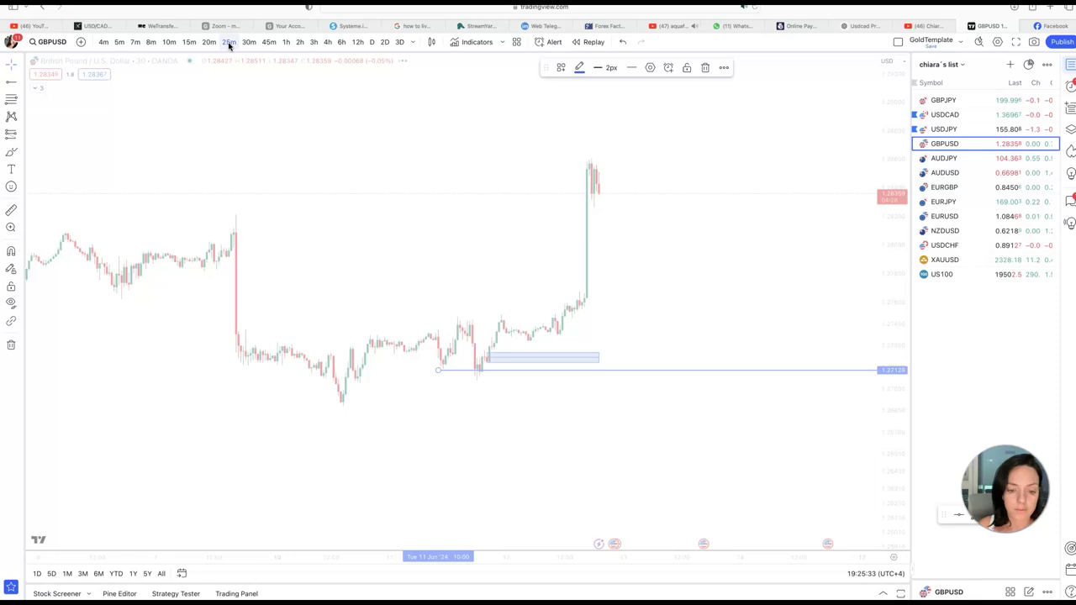
{"action": "left_click", "coordinate": [207, 42]}
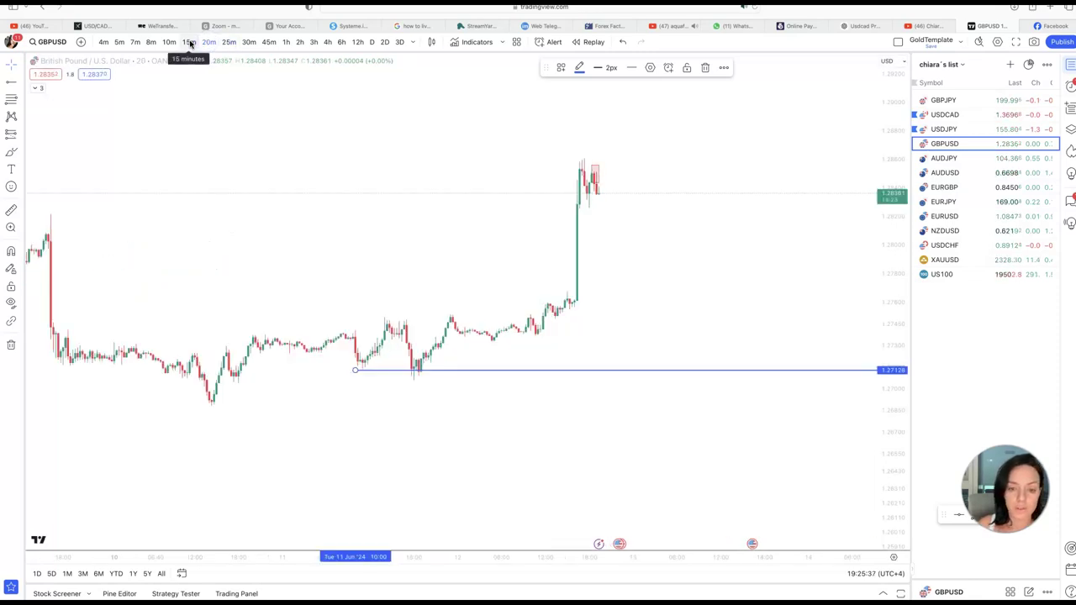
{"action": "left_click", "coordinate": [188, 42]}
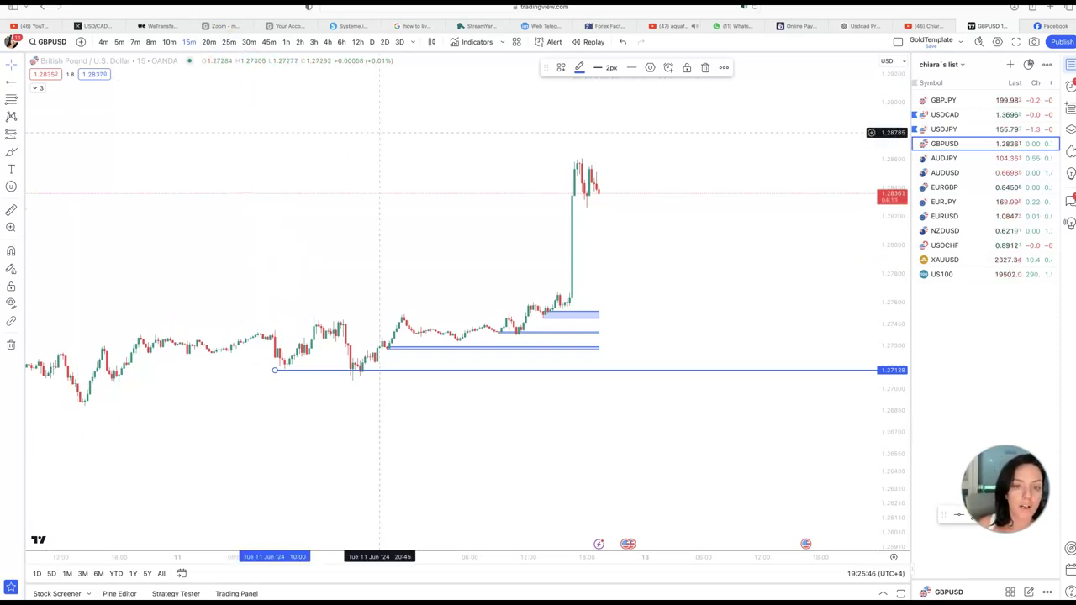
{"action": "left_click", "coordinate": [371, 42]}
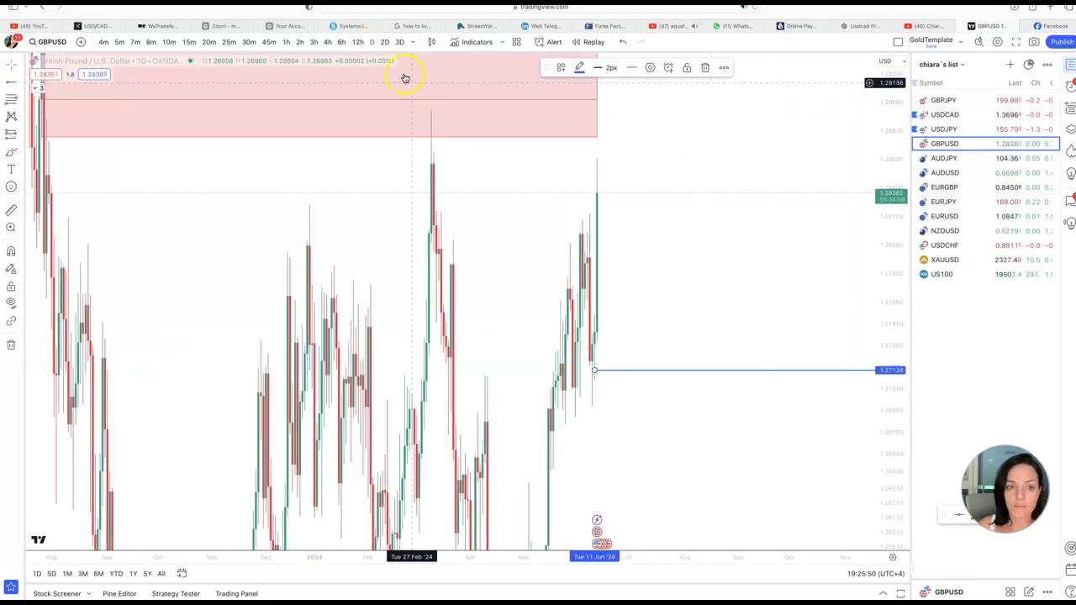
{"action": "left_click", "coordinate": [341, 42]}
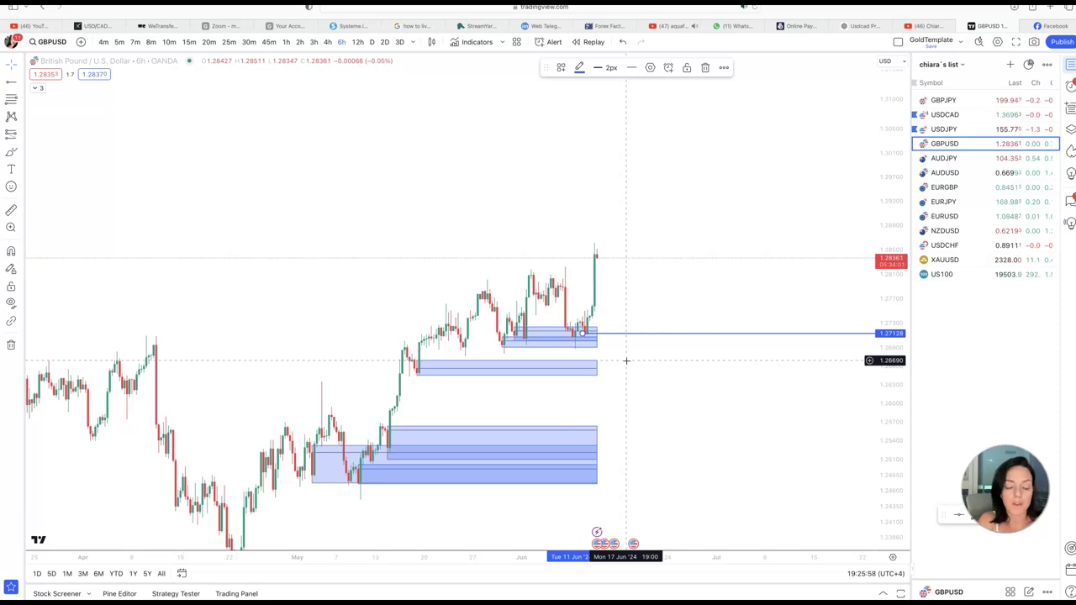
Step: Scroll the Facebook profile timeline around the USDCAD prediction post at the top
{"action": "left_click", "coordinate": [1050, 25]}
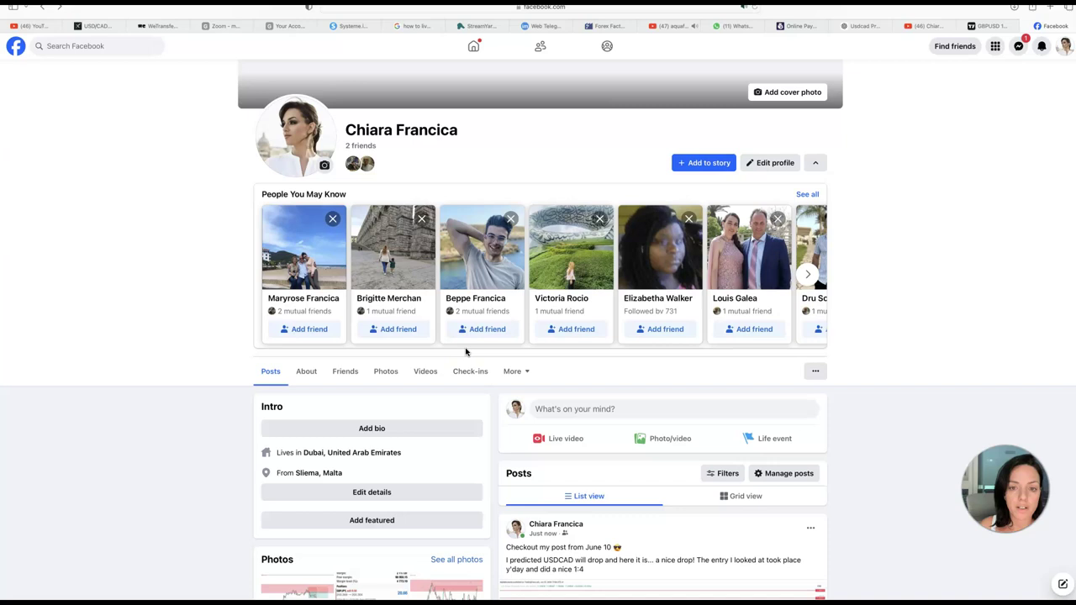
{"action": "scroll", "coordinate": [466, 351], "scroll_direction": "up", "scroll_amount": 2}
{"action": "left_click", "coordinate": [267, 252]}
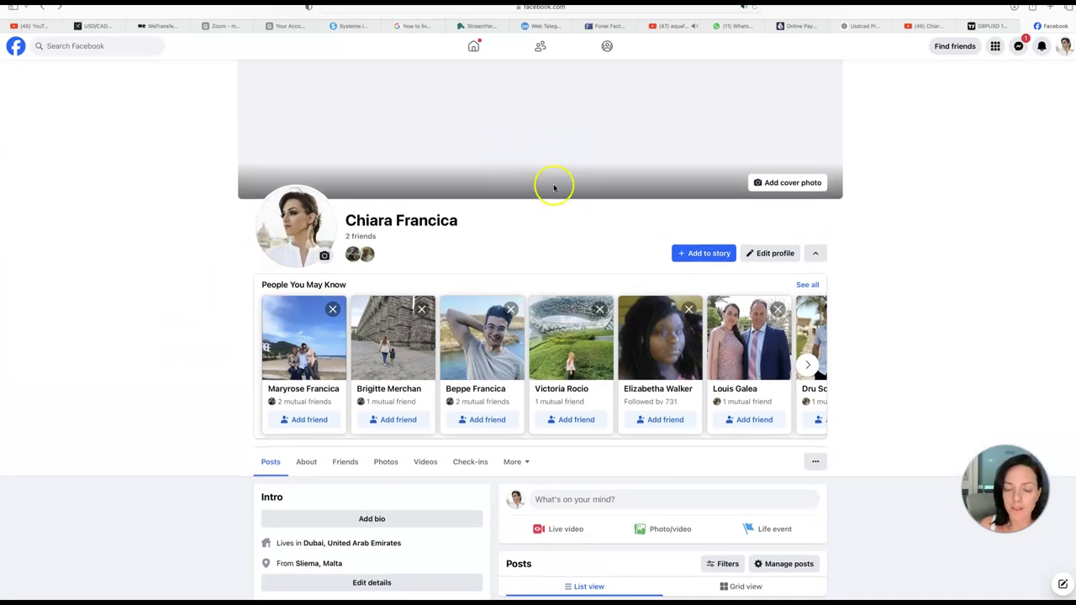
{"action": "scroll", "coordinate": [554, 188], "scroll_direction": "down", "scroll_amount": 5}
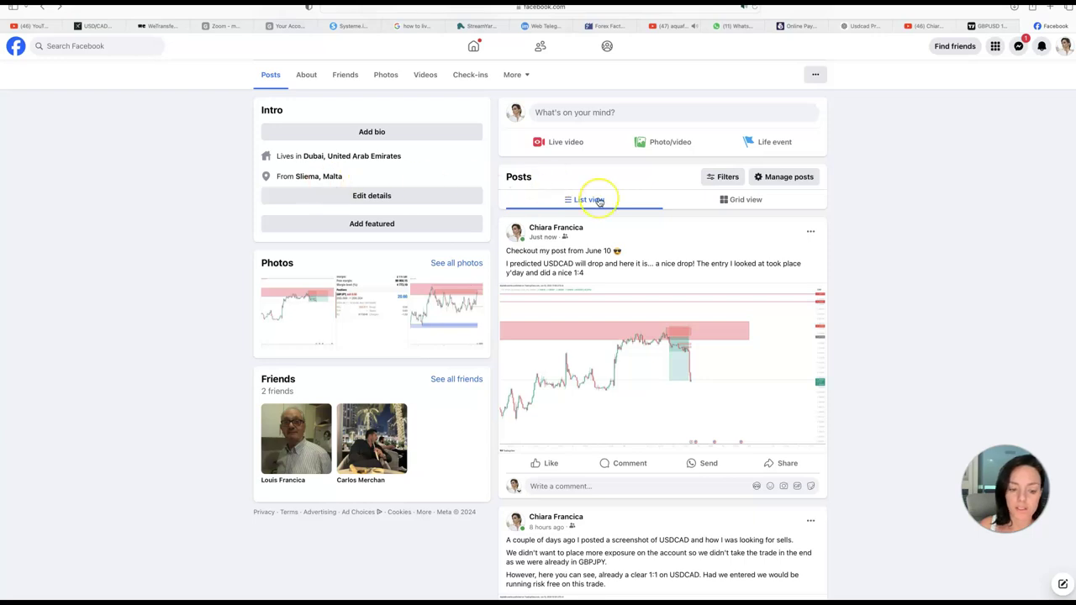
{"action": "scroll", "coordinate": [598, 201], "scroll_direction": "down", "scroll_amount": 3}
{"action": "scroll", "coordinate": [598, 202], "scroll_direction": "up", "scroll_amount": 9}
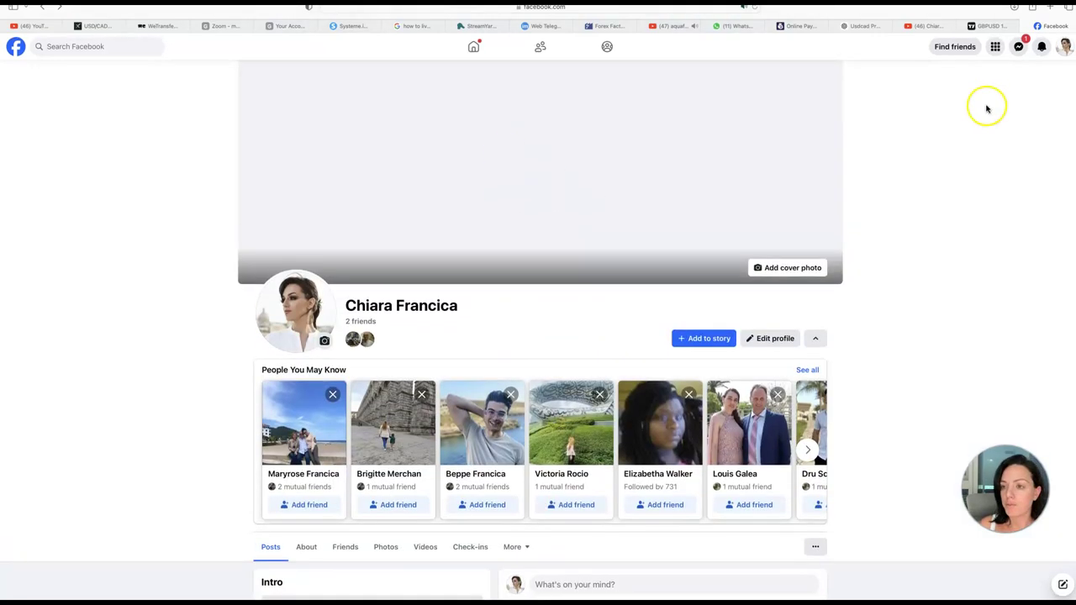
{"action": "scroll", "coordinate": [557, 247], "scroll_direction": "down", "scroll_amount": 2}
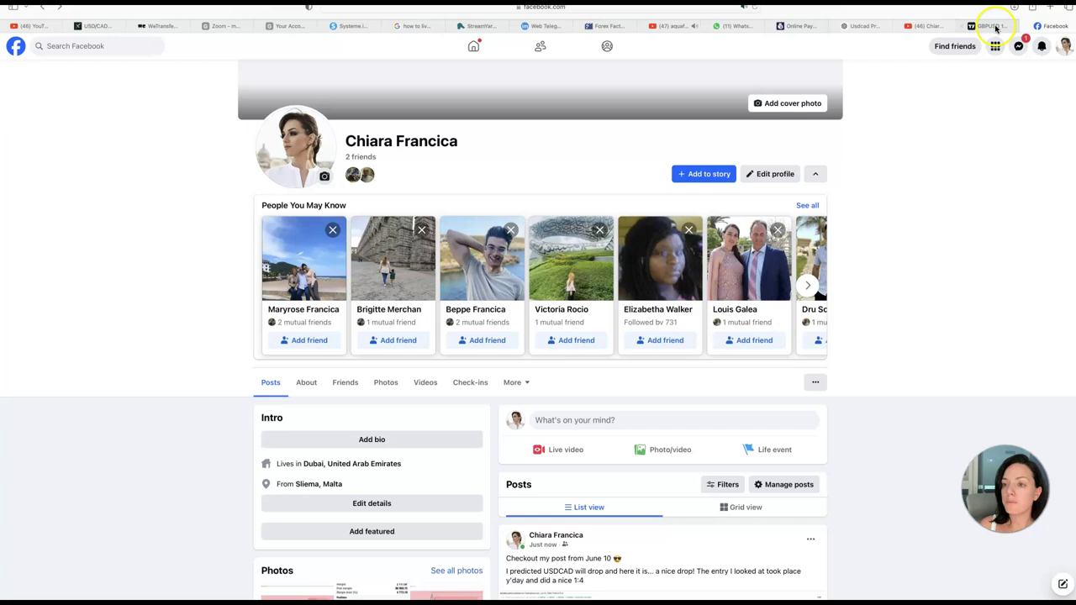